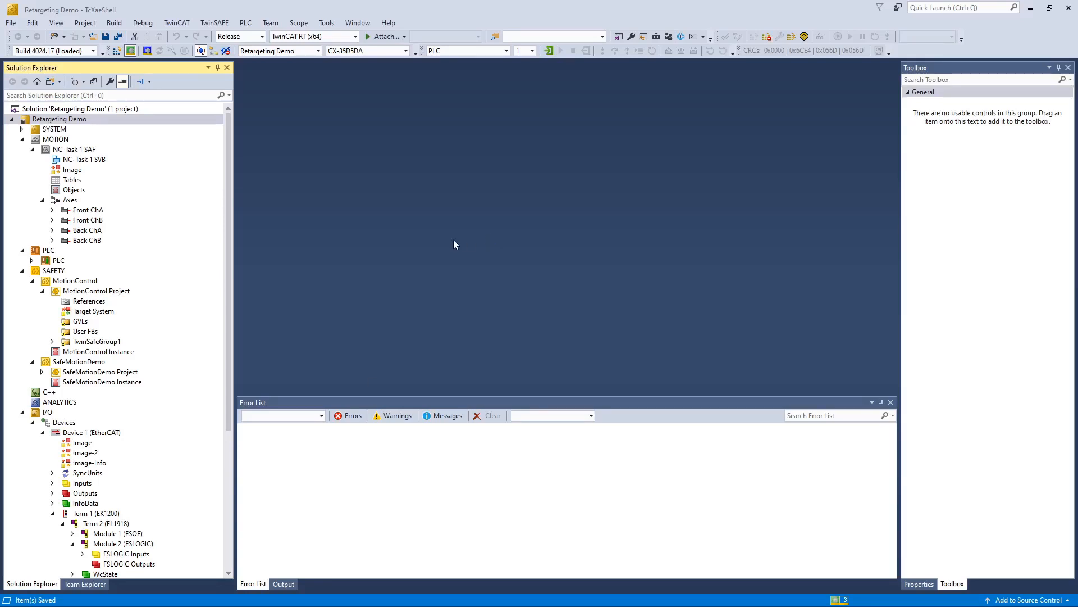
Step: Open the MotionControl safety project's Target System settings
double_click(104, 311)
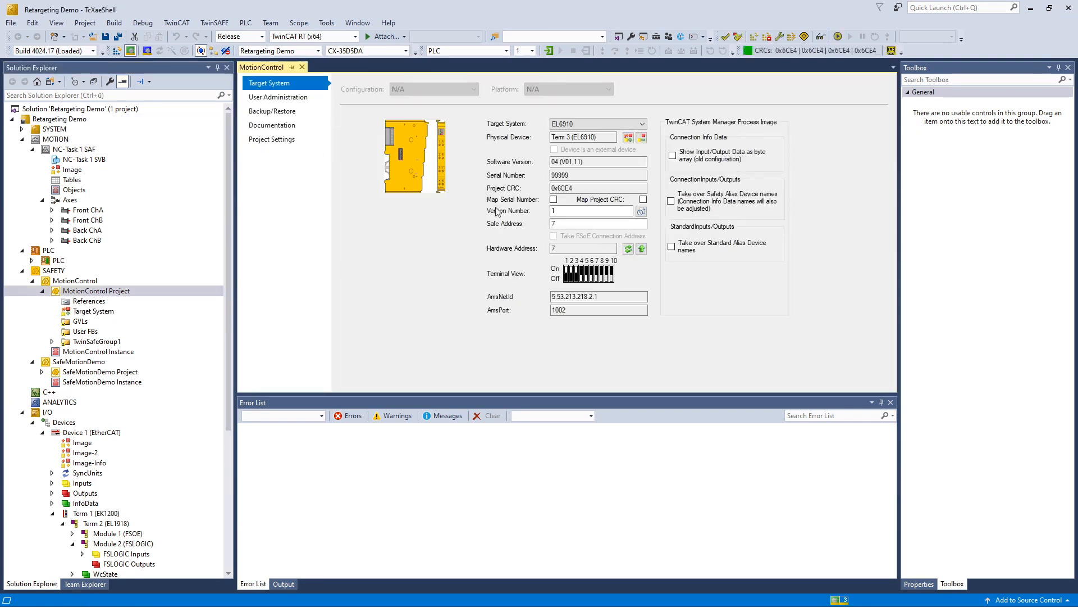
Step: Change the target system from EL6910 to EL1918, map it to physical device Term 2, and save
left_click(621, 124)
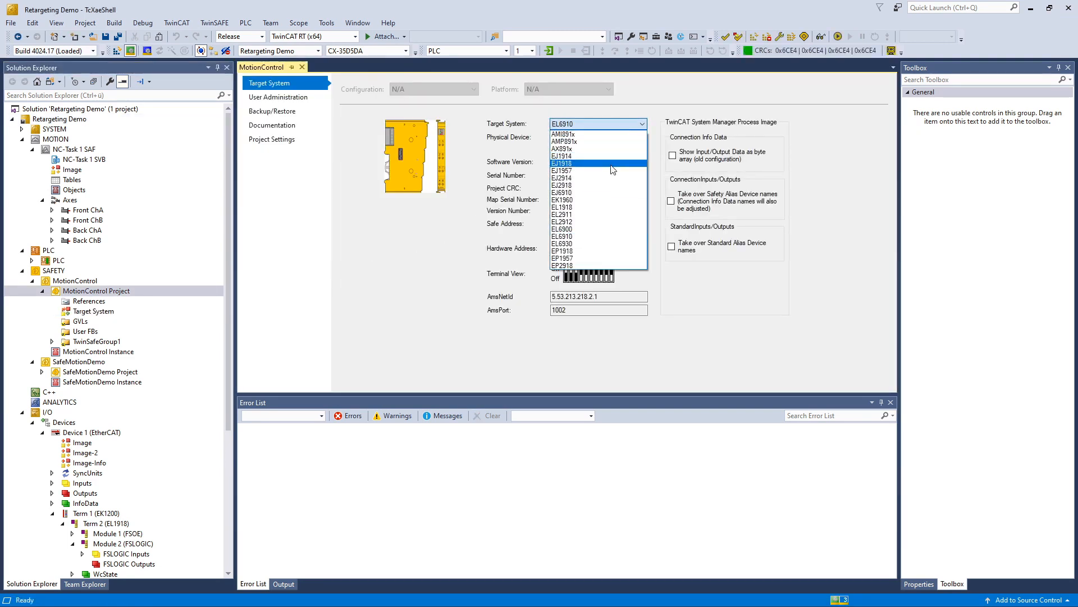
left_click(610, 208)
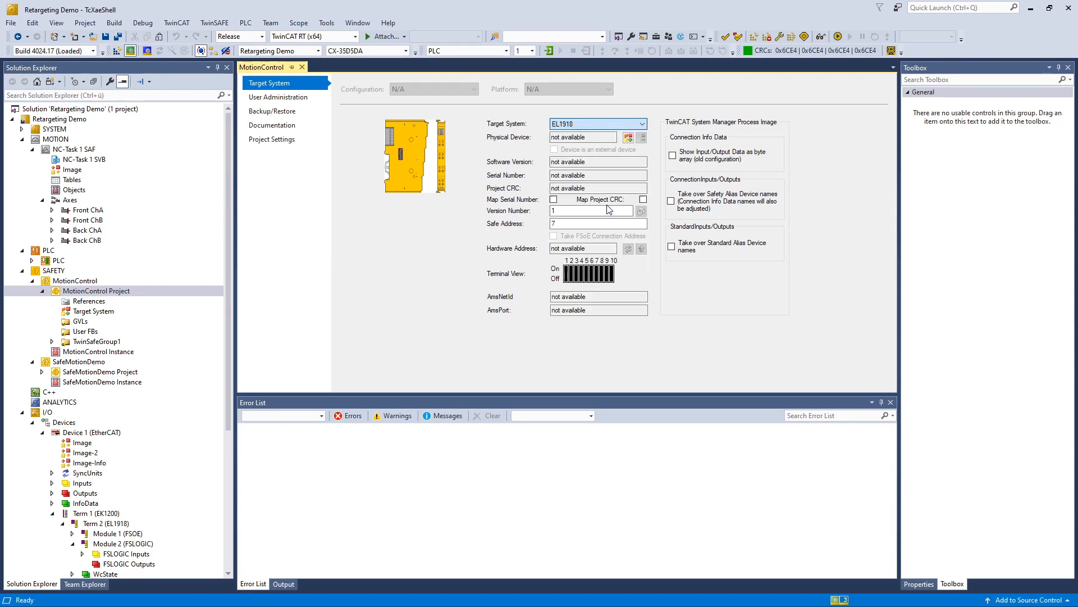
left_click(628, 138)
double_click(517, 290)
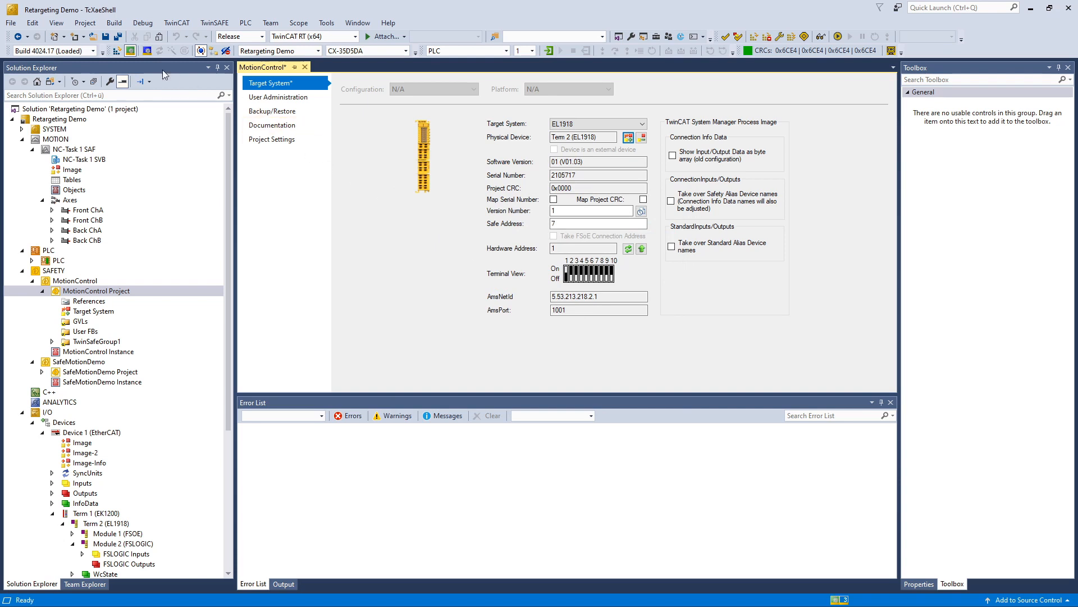
left_click(106, 37)
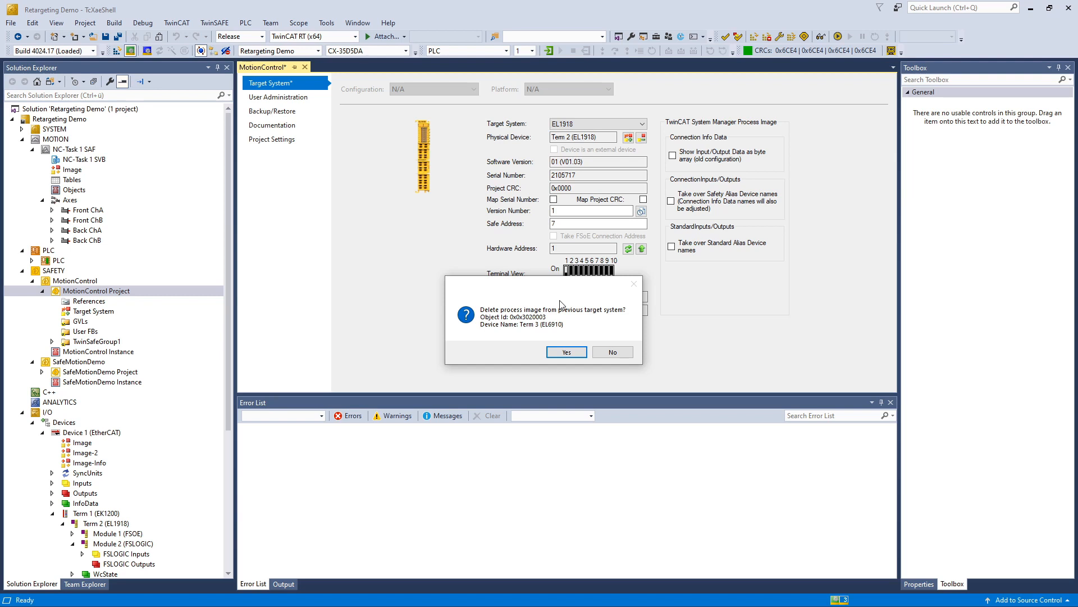
Step: Delete the old EL6910 process image and take over hardware address 1 as the safe address
left_click(567, 352)
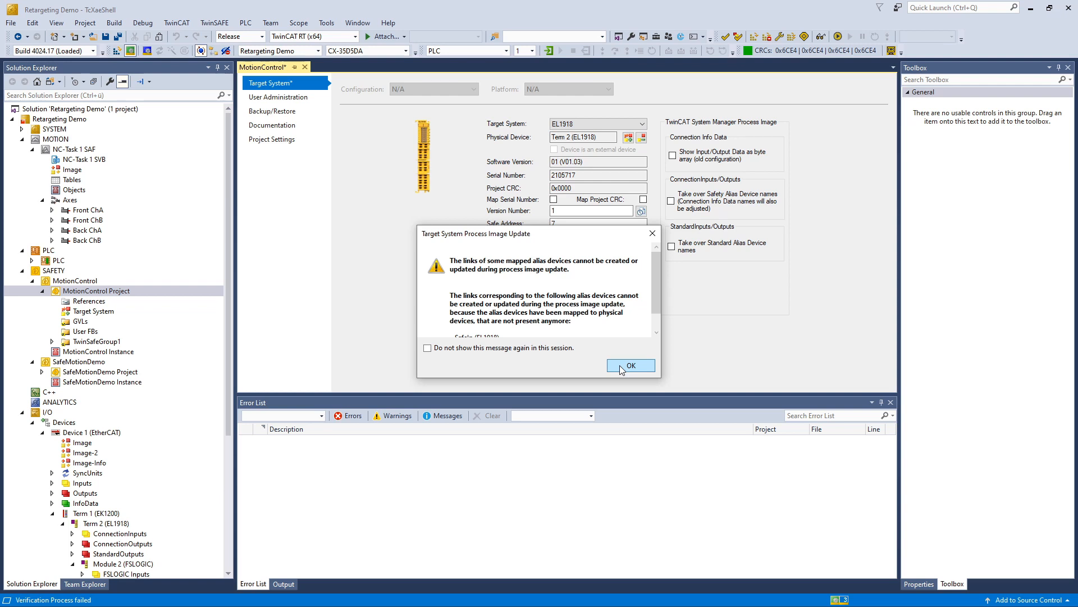
left_click(622, 366)
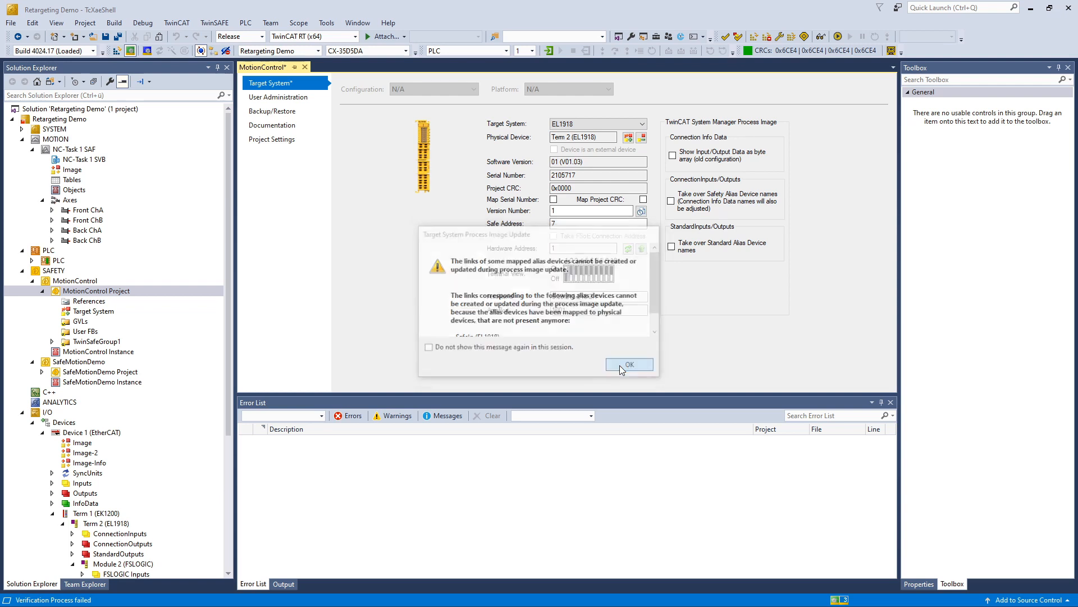
left_click(641, 253)
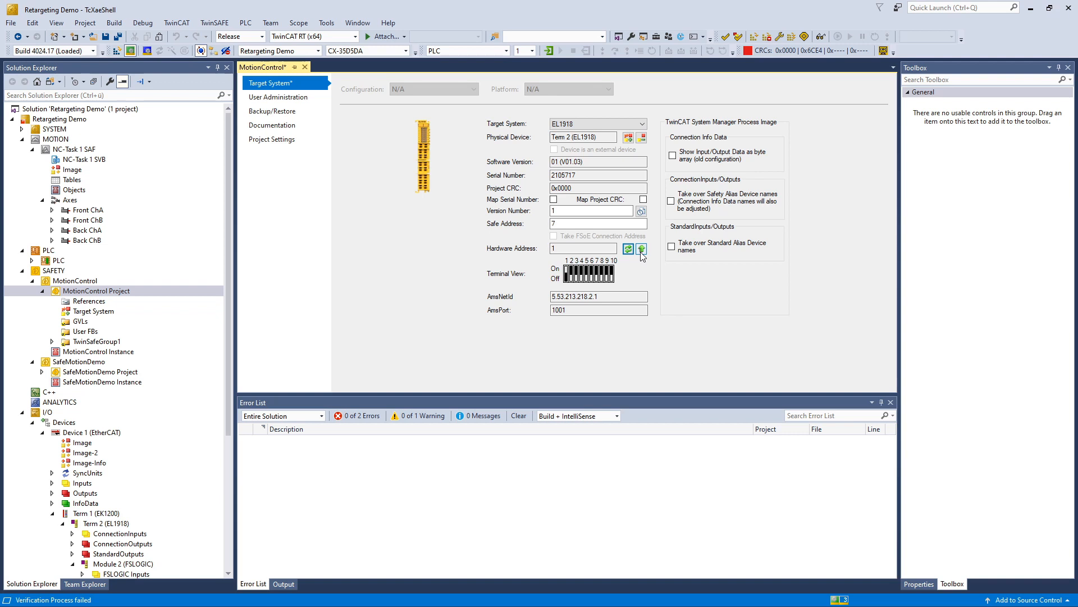
left_click(641, 250)
left_click(53, 342)
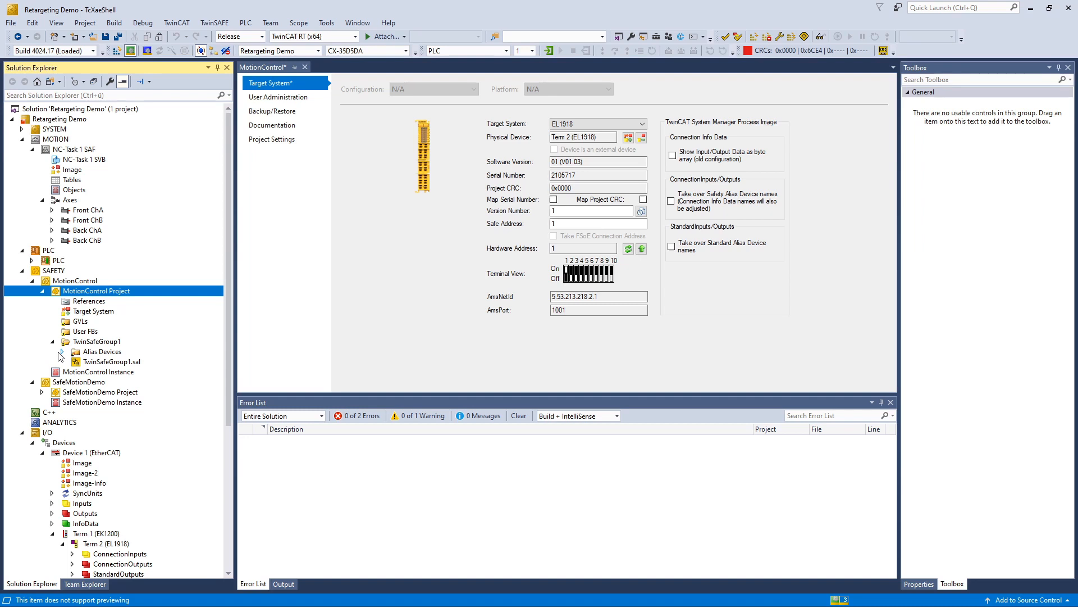
Step: Switch the SafeIn (EL1918) alias device's linking mode from Manual to Local and save it
left_click(61, 353)
double_click(122, 403)
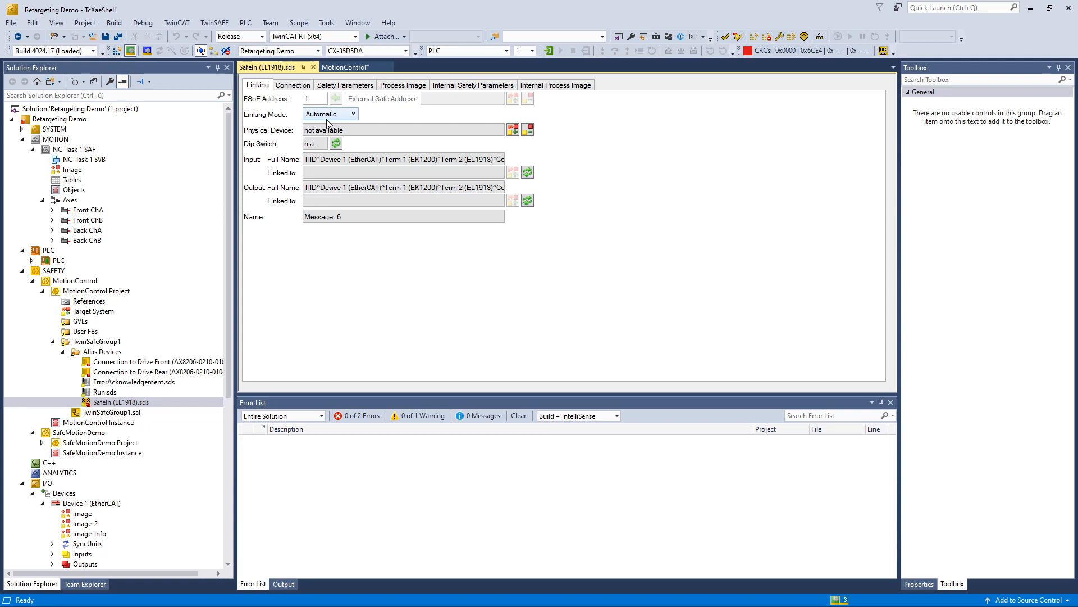
left_click(327, 117)
left_click(330, 147)
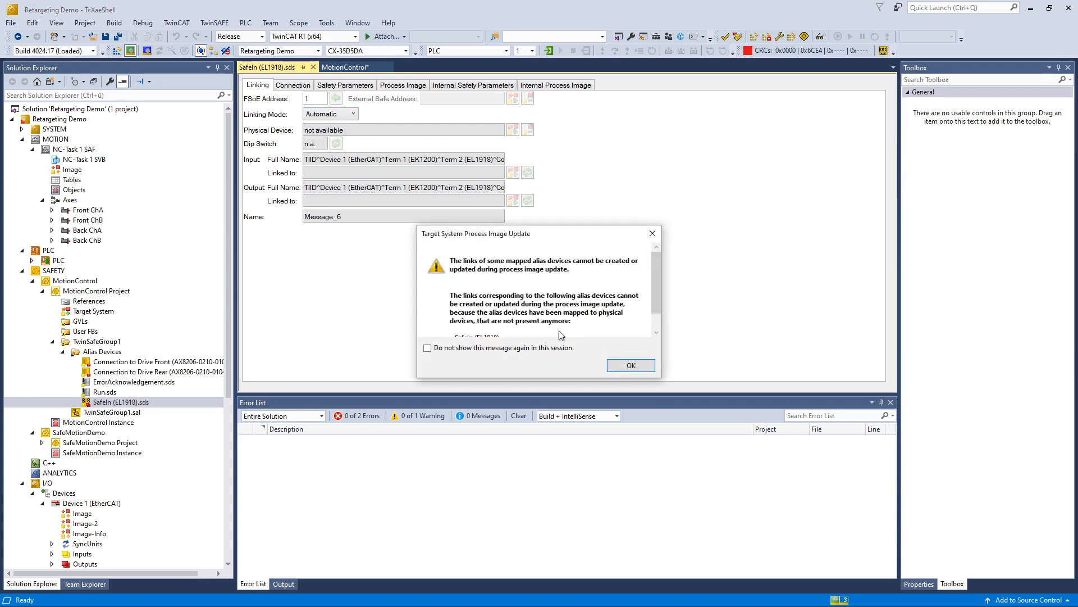
left_click(632, 368)
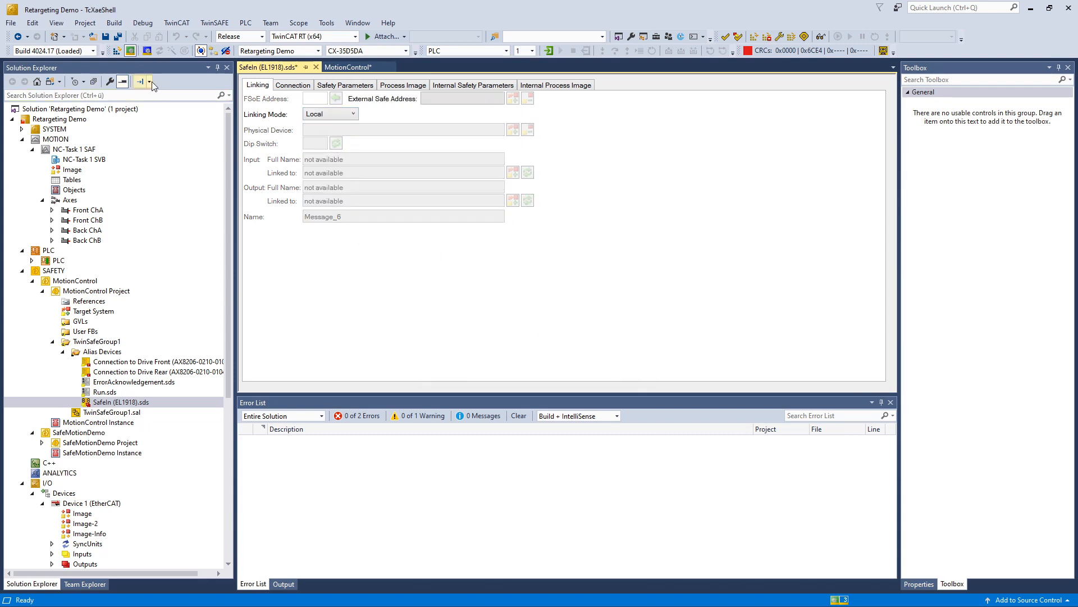
left_click(105, 38)
left_click(137, 352)
double_click(137, 362)
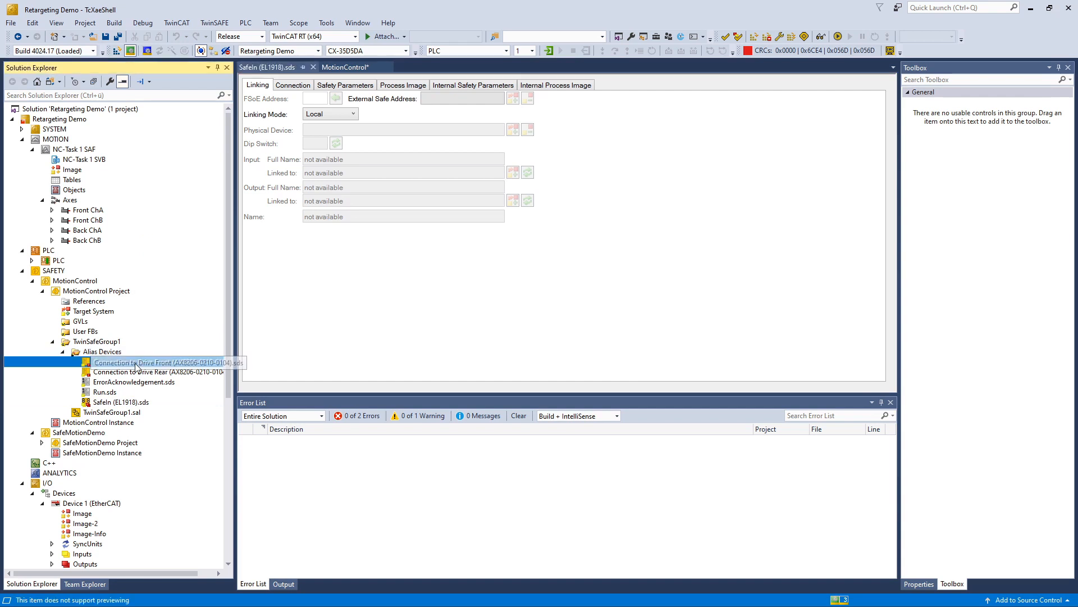
Step: Link Connection to Drive Front's input and output to the front drive's Message and Message_1 variables
left_click(513, 174)
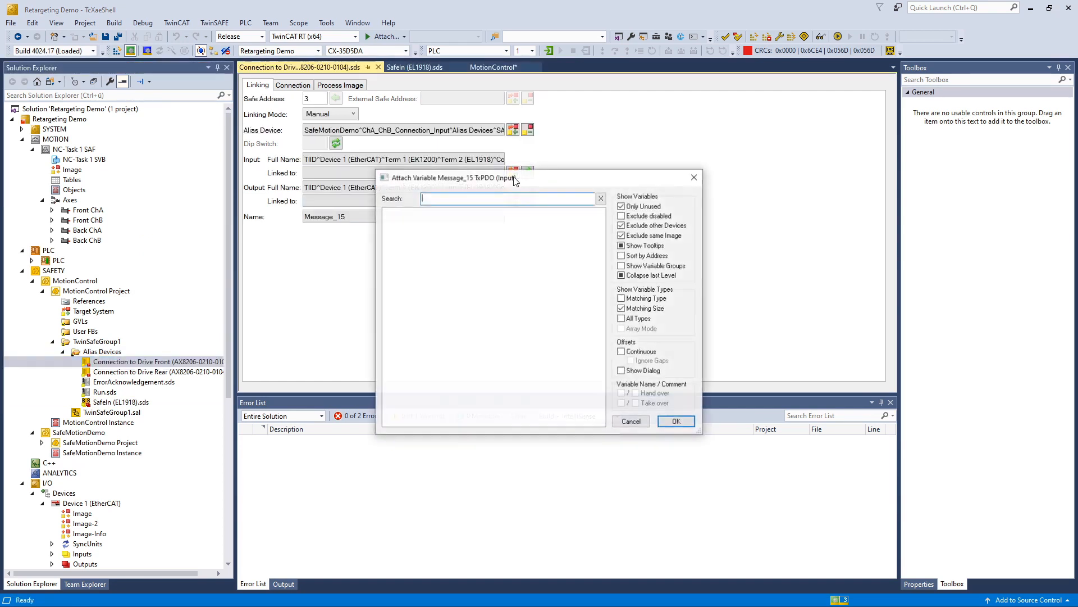
left_click(628, 236)
double_click(497, 275)
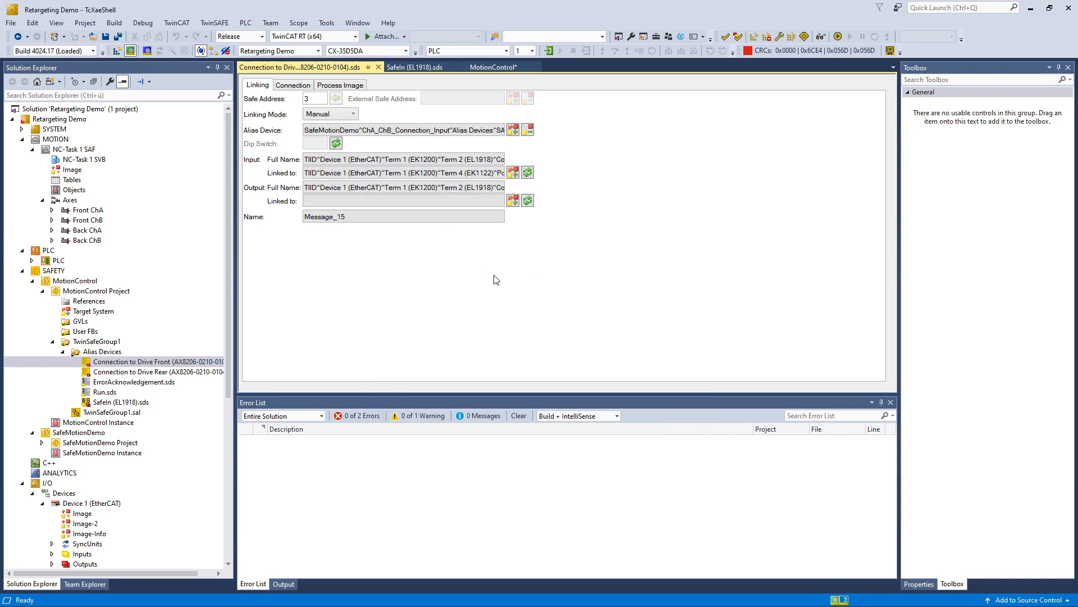
left_click(513, 201)
left_click(494, 269)
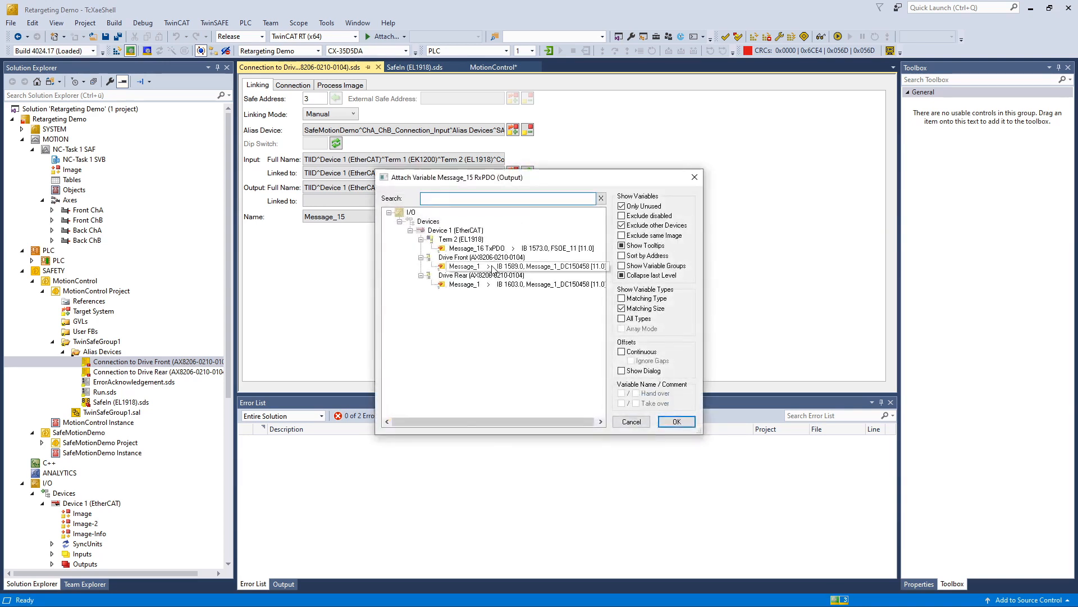
double_click(494, 268)
Step: Link Connection to Drive Rear's input and output to the rear drive's Message and Message_1 variables
double_click(188, 372)
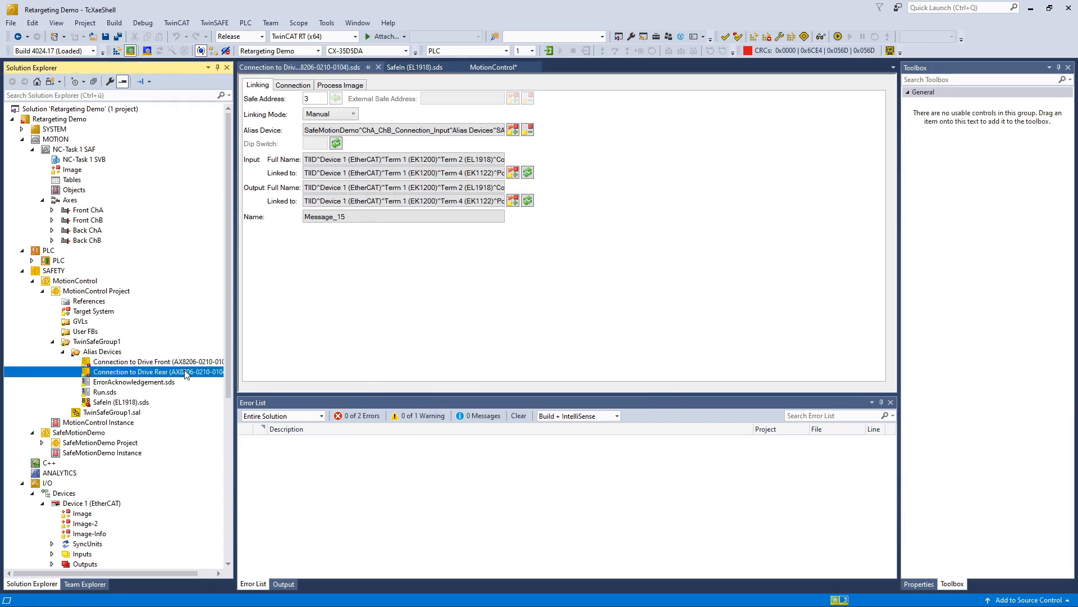
left_click(512, 174)
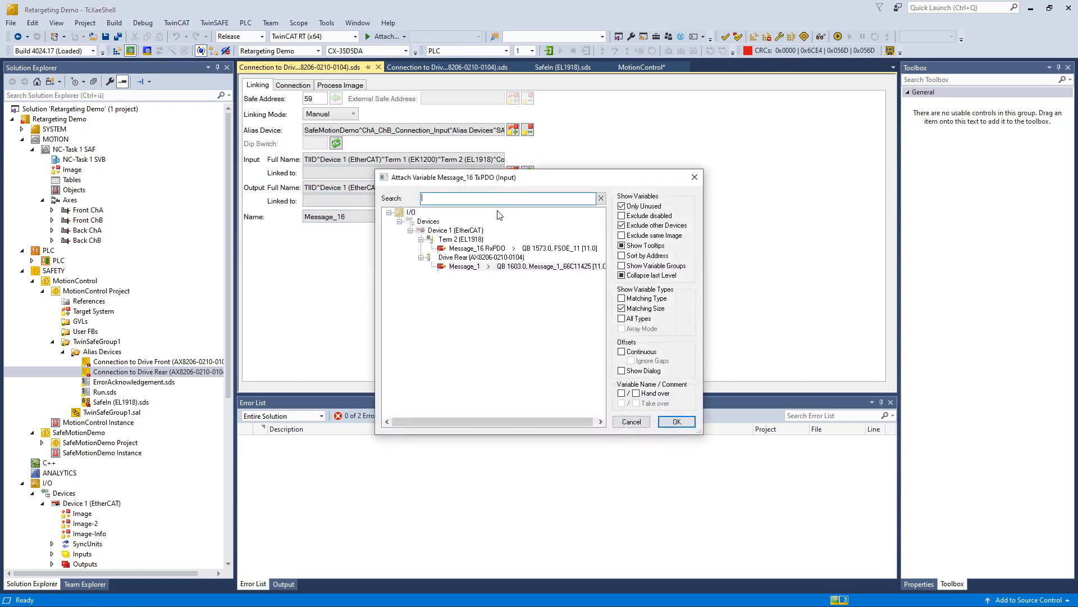
double_click(482, 268)
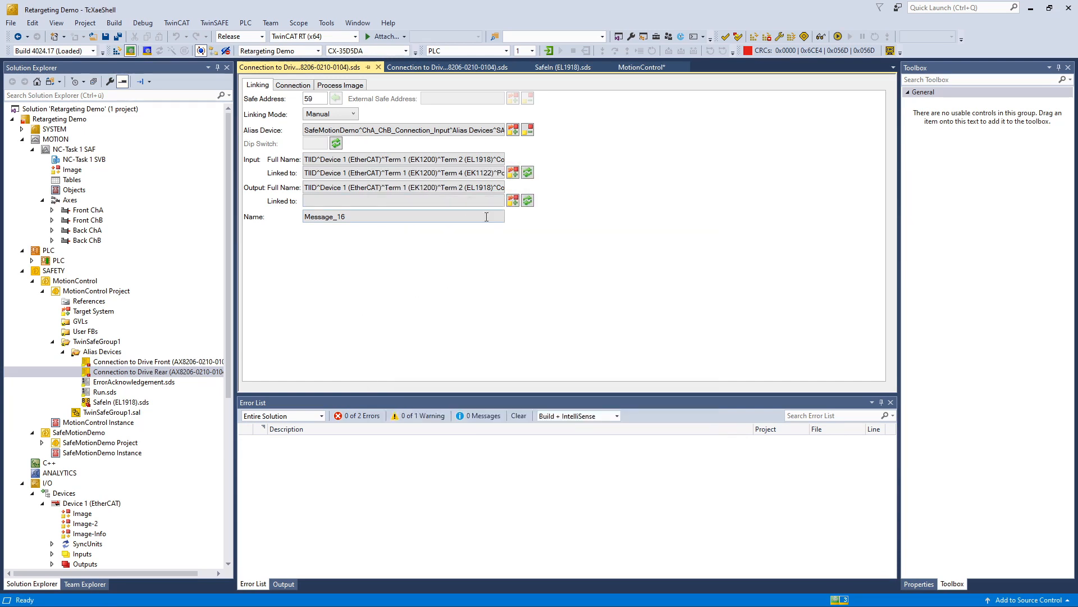
left_click(513, 201)
double_click(506, 252)
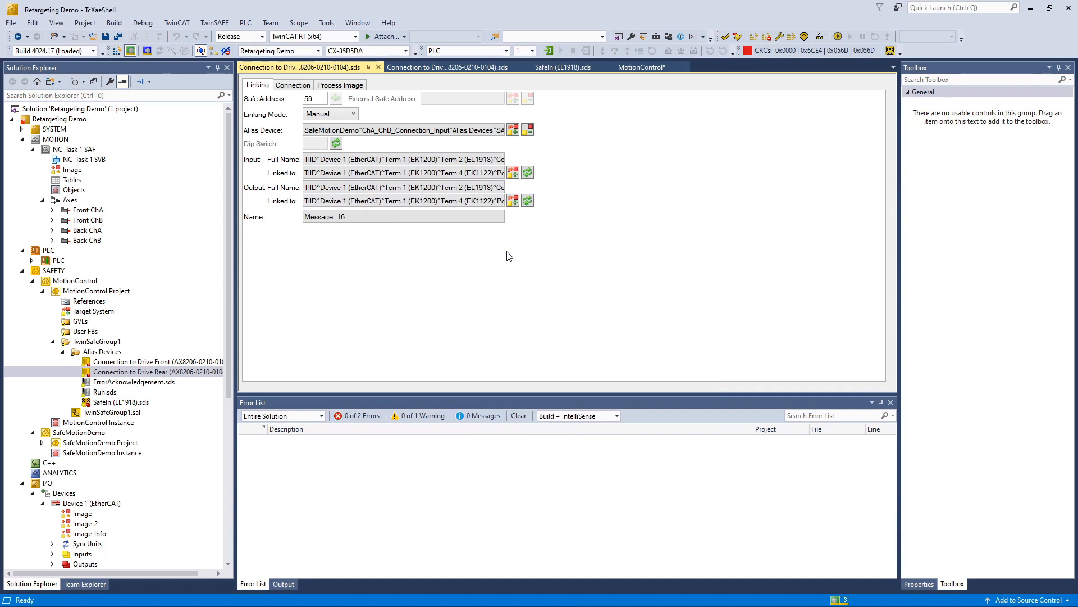
double_click(172, 382)
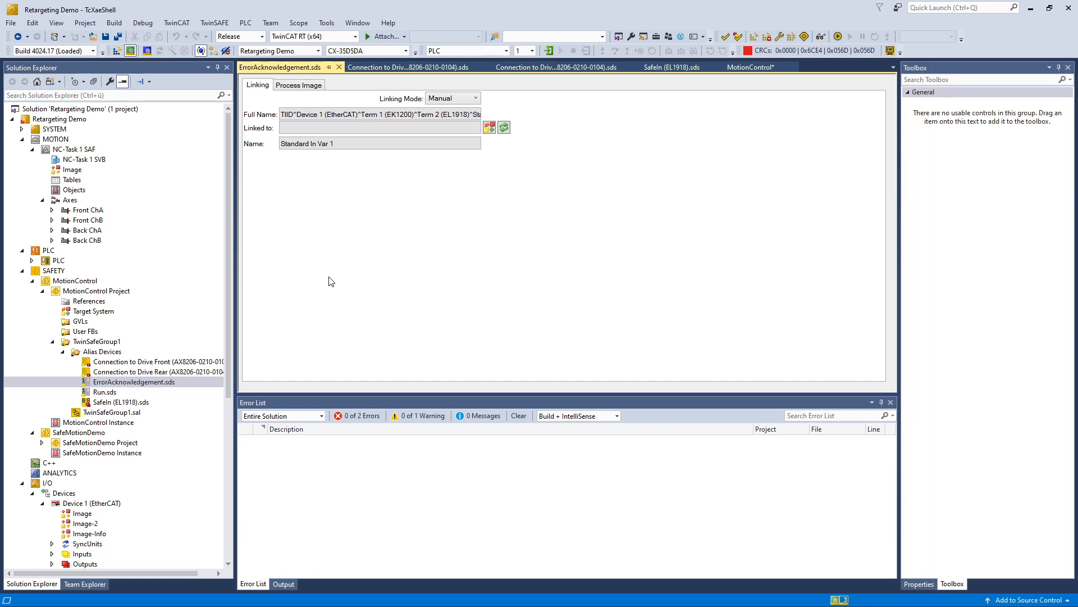
Step: Link the ErrorAcknowledgement Standard In Var 1 to the PLC variable MAIN.TS_ErrAck
left_click(489, 127)
left_click(389, 212)
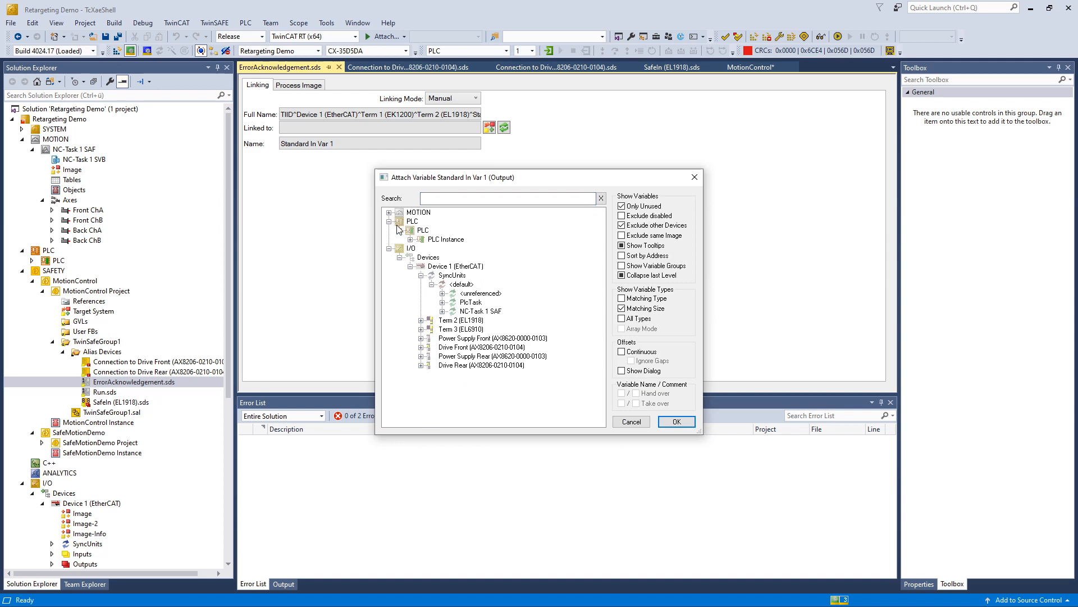
left_click(411, 240)
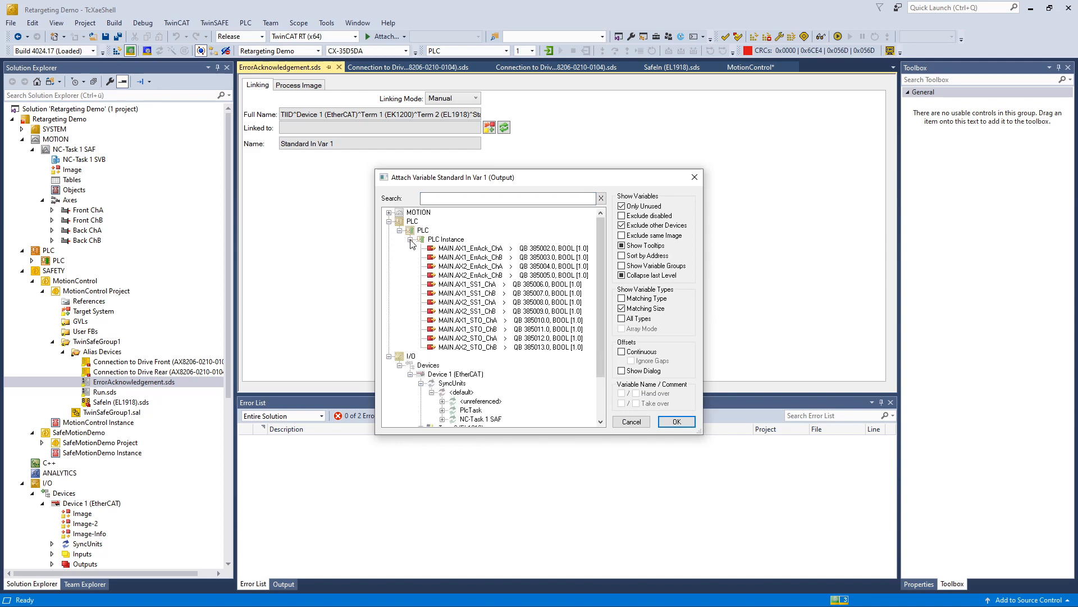
left_click(622, 206)
double_click(465, 256)
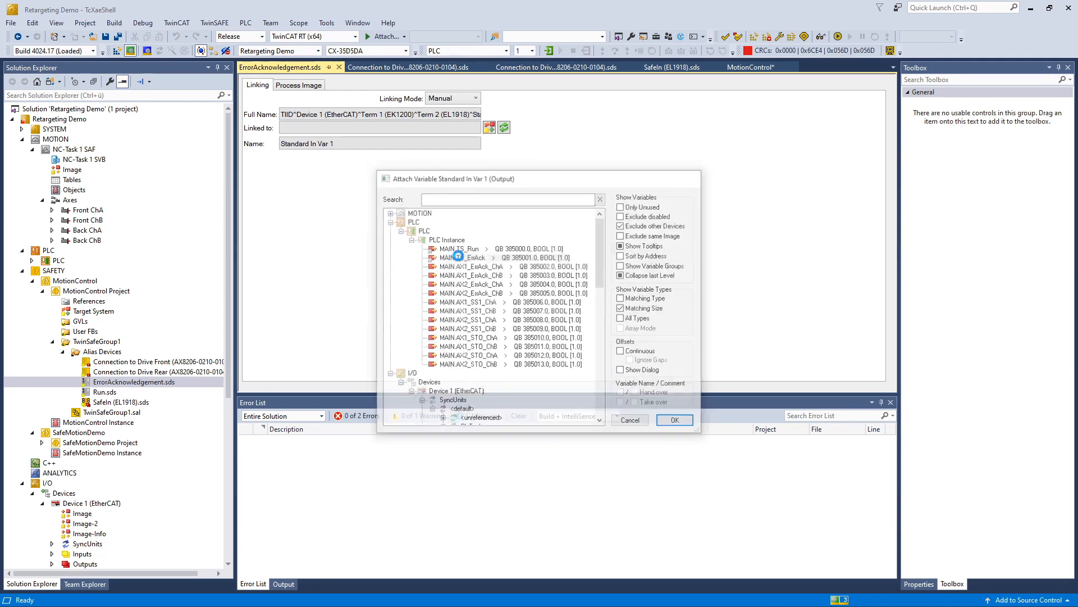
Step: Link the Run alias device's Standard In Var 2 to MAIN.TS_Run and save all
left_click(110, 392)
double_click(111, 393)
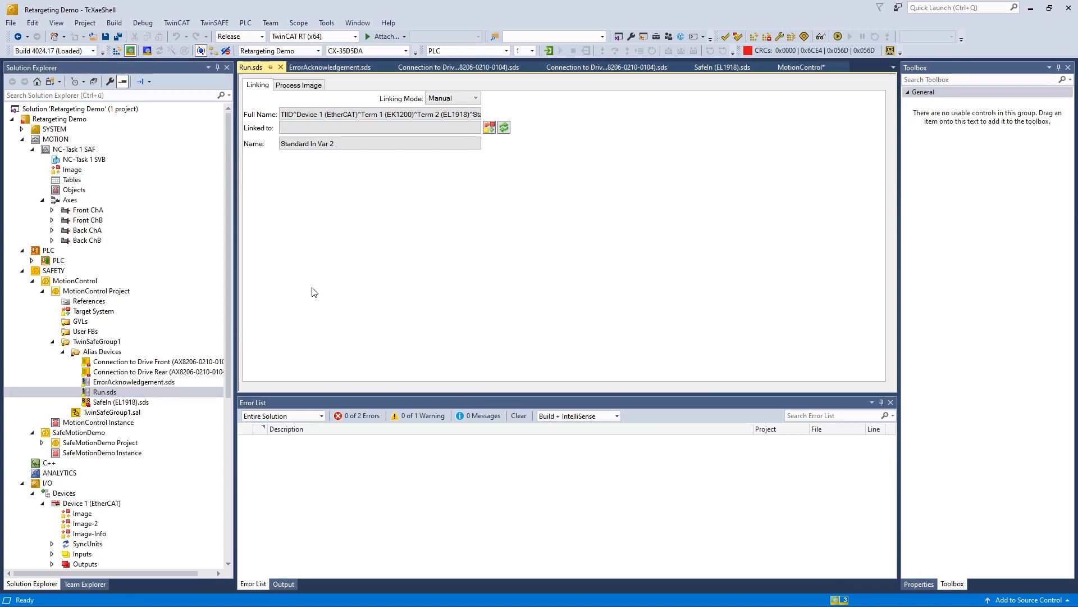
left_click(490, 128)
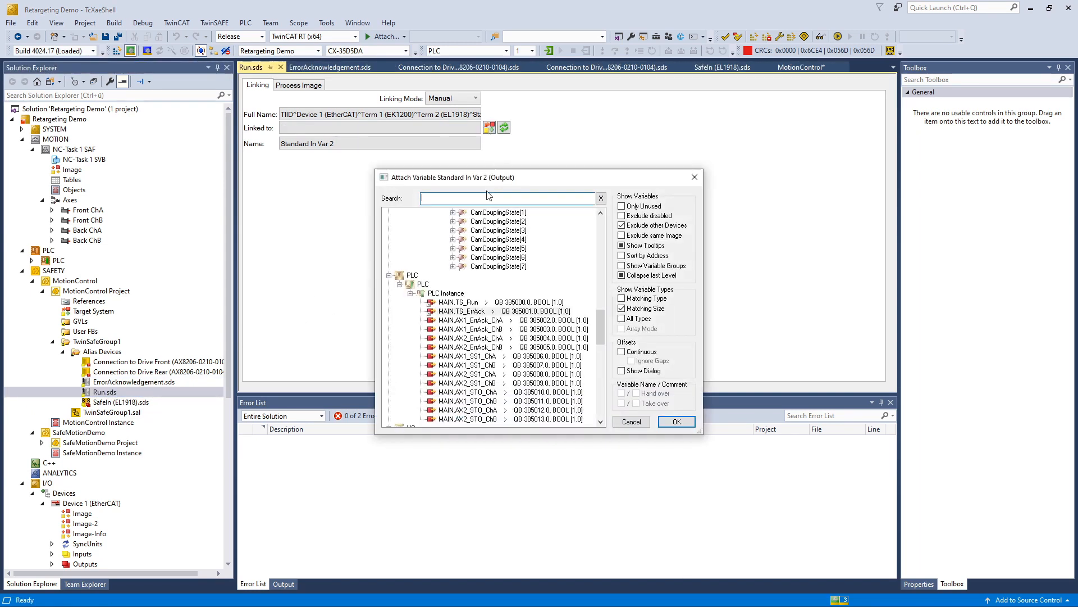
double_click(445, 304)
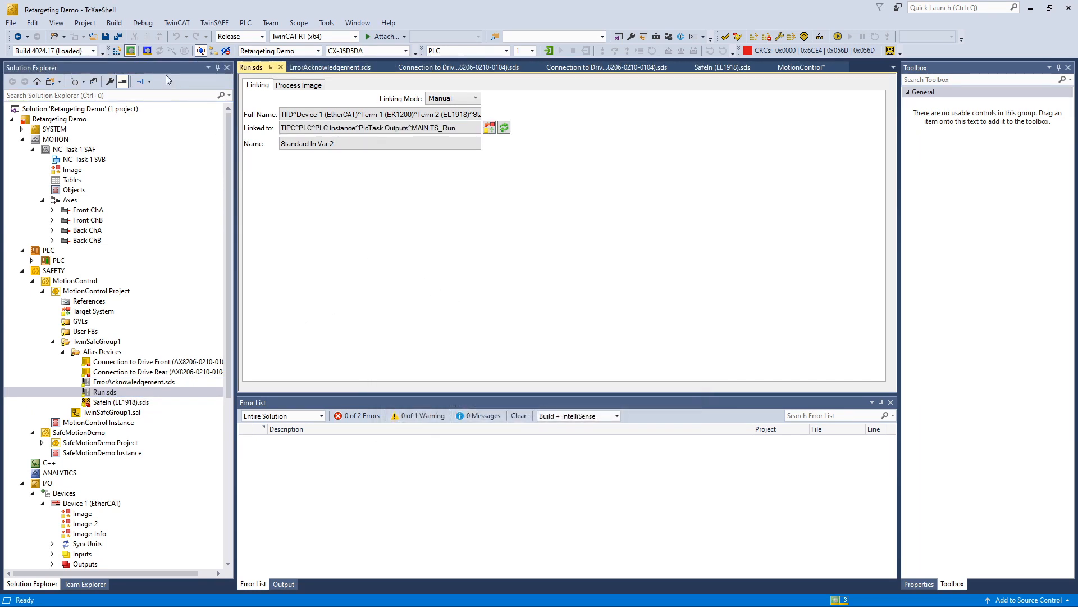
left_click(117, 38)
Step: Verify the safety project and exclude the third project from the multi-download
left_click(739, 37)
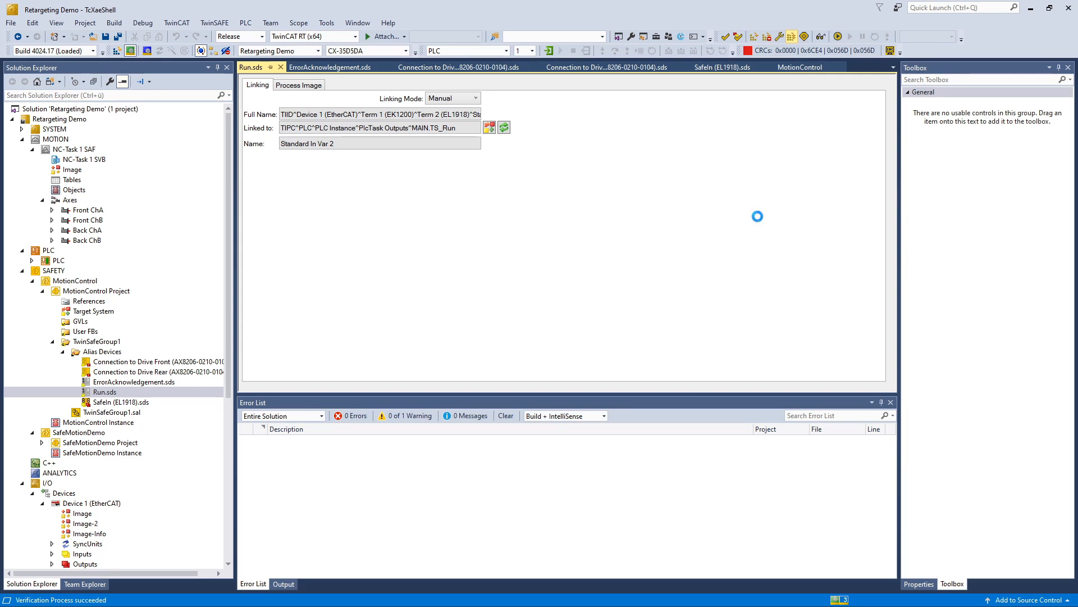
left_click(393, 290)
left_click(729, 402)
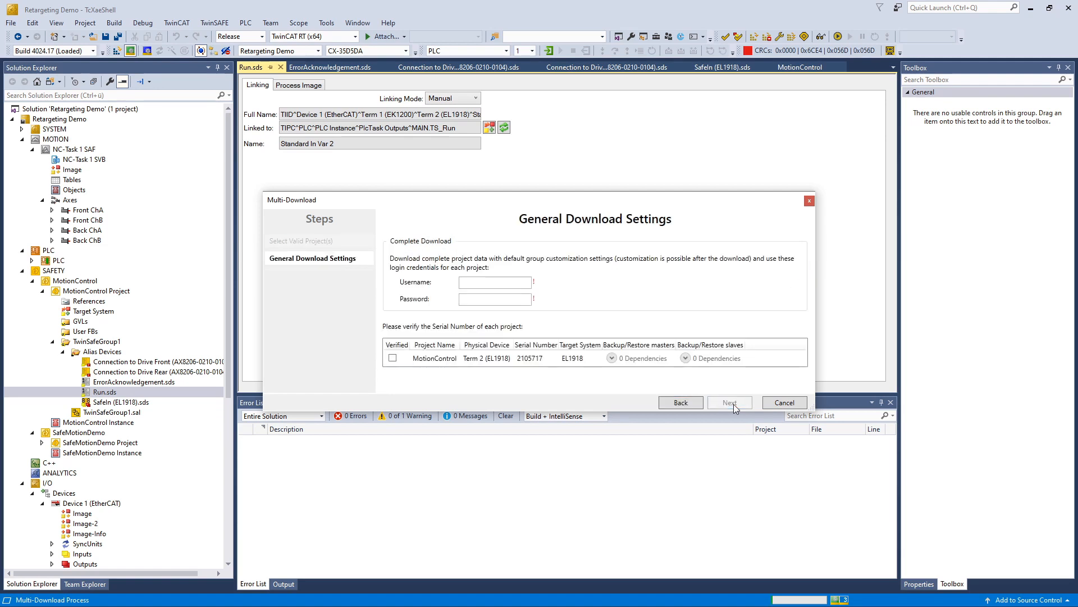
Step: Mark the MotionControl serial number as verified and enter the download username and password
left_click(392, 358)
left_click(393, 358)
left_click(499, 282)
type("Administrator")
key("Tab")
type("TwinSAFE")
left_click(735, 406)
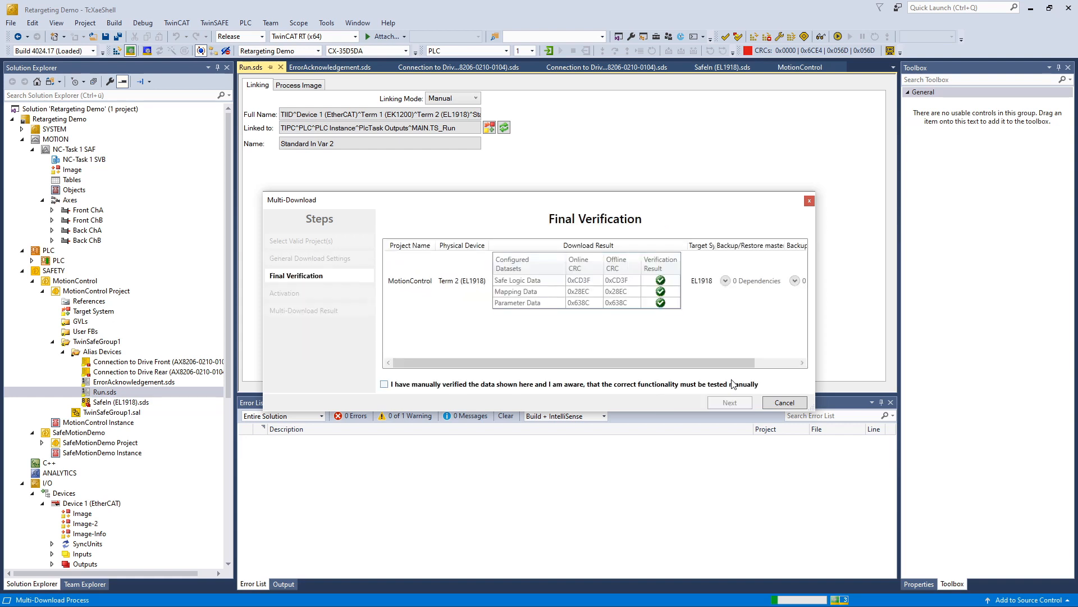
Step: Confirm the final verification, enter the activation password, and finish the download
left_click(724, 402)
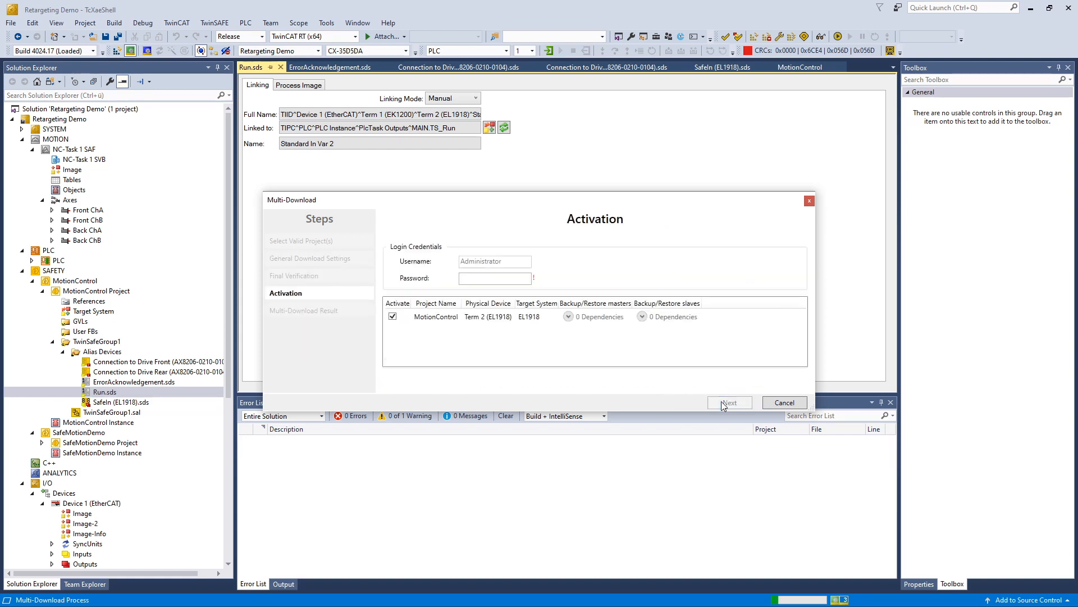
left_click(523, 278)
type("TwinSAF")
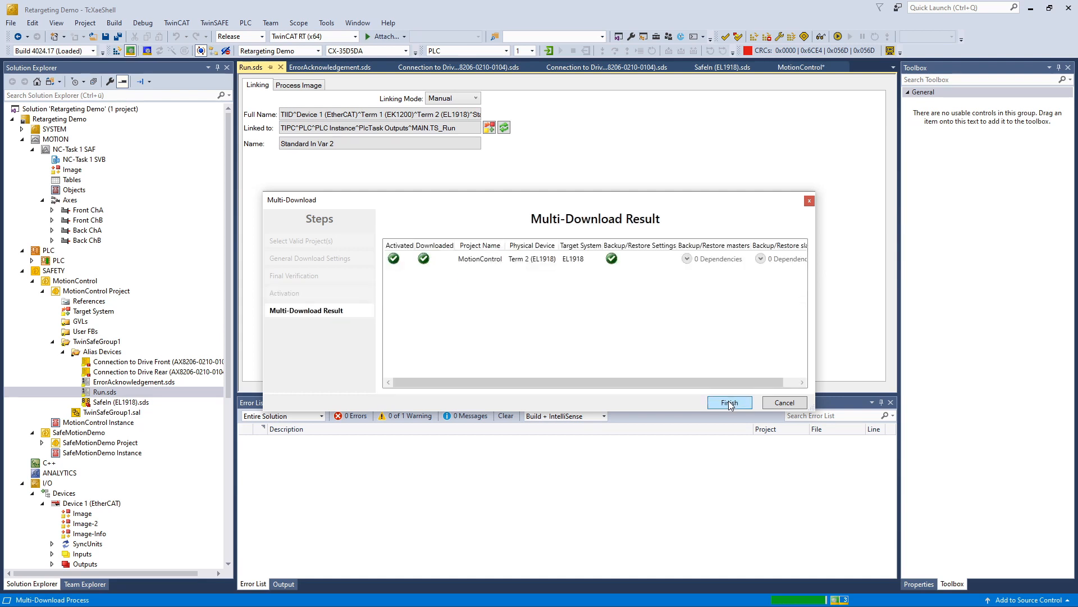
left_click(729, 403)
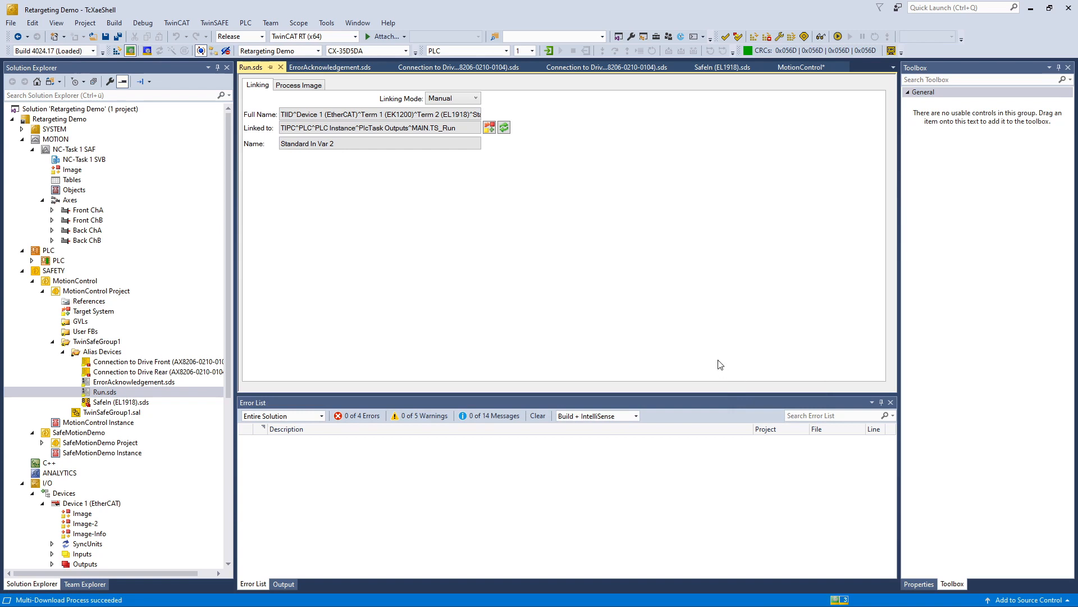
Step: Activate the configuration on the CX-35D5DA target and acknowledge the follow-up message
left_click(117, 51)
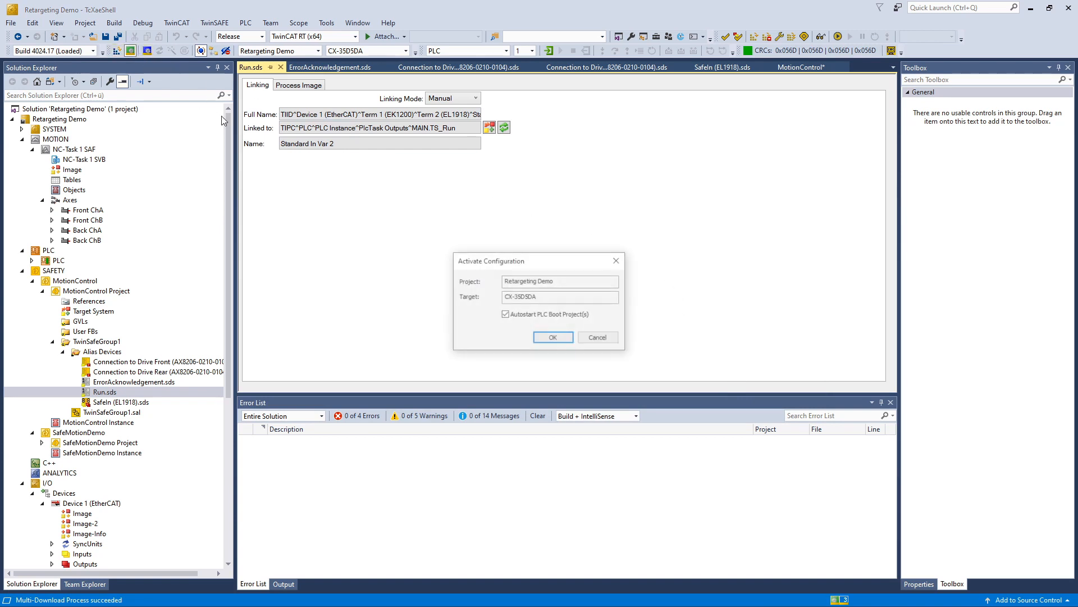
left_click(563, 339)
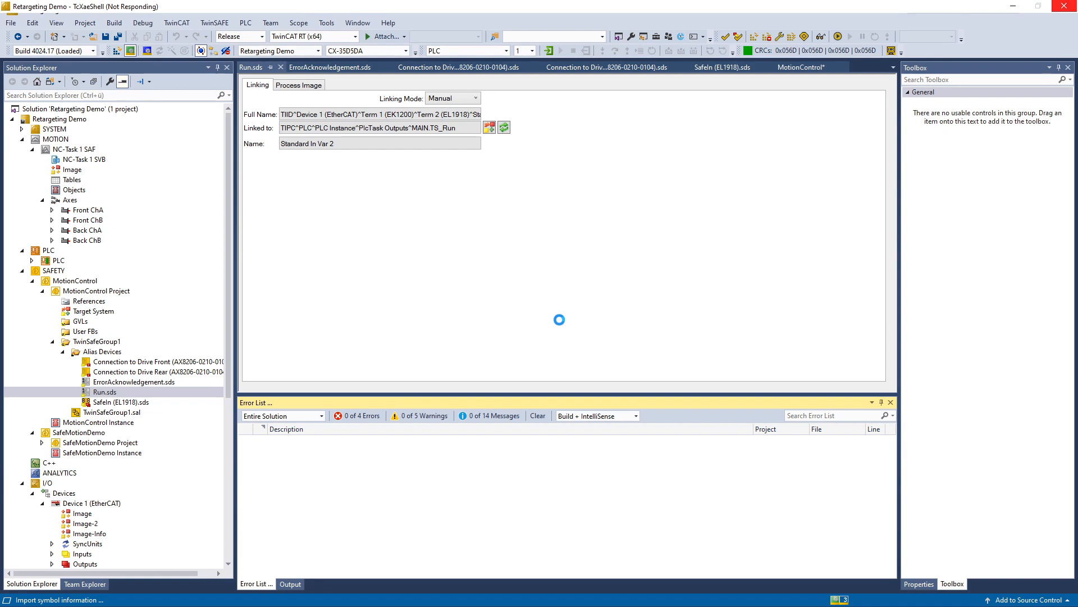
left_click(545, 351)
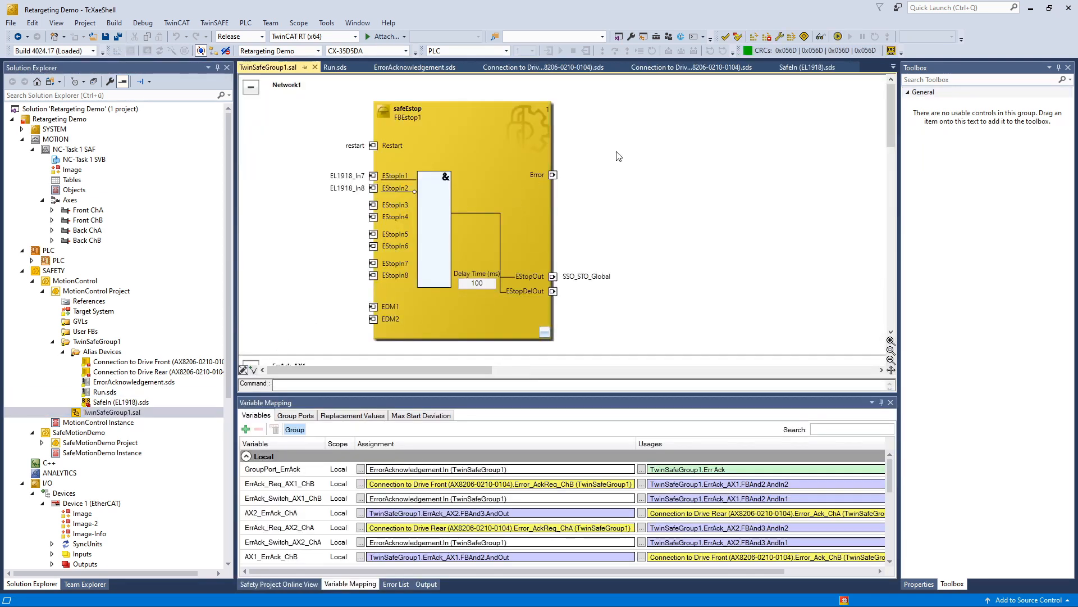
Step: Toggle online data, then open ChA_STO_SS1_ErrorHandling.sal from the SafeMotionDemo project
left_click(820, 36)
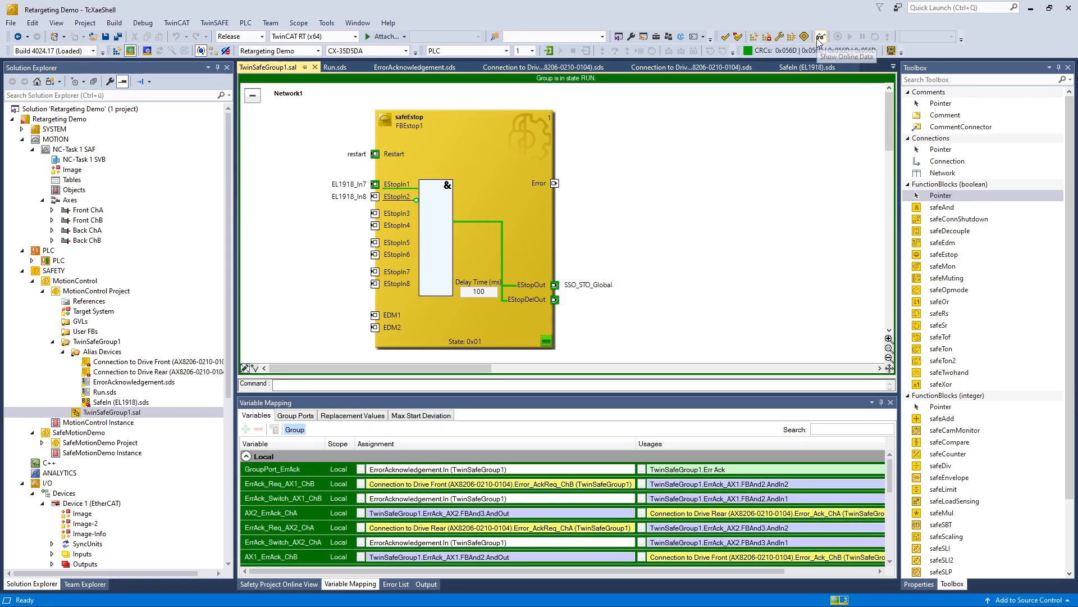
left_click(42, 442)
left_click(52, 523)
scroll(137, 501, "down", 2)
left_click(146, 483)
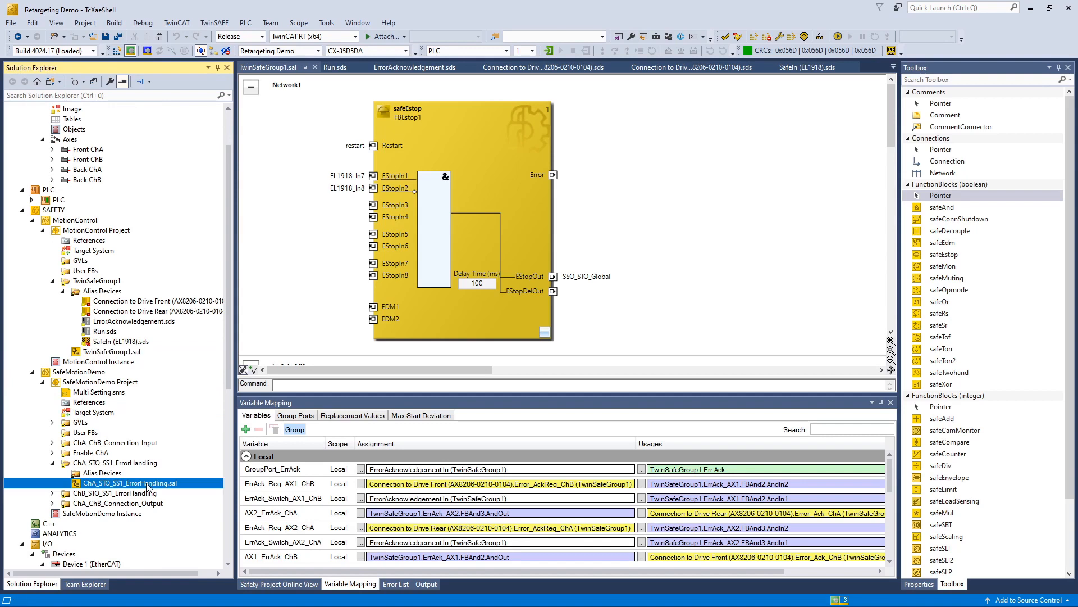
double_click(145, 483)
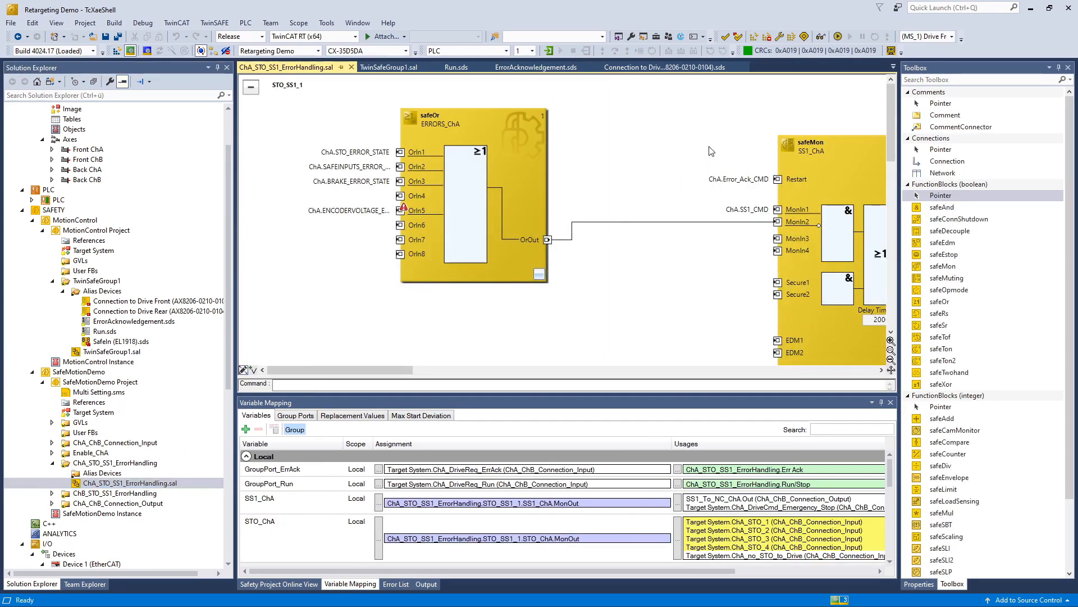
Step: View the ChA_STO_SS1_ErrorHandling diagram online to check STO_ChA is active, then turn online data off
left_click(821, 36)
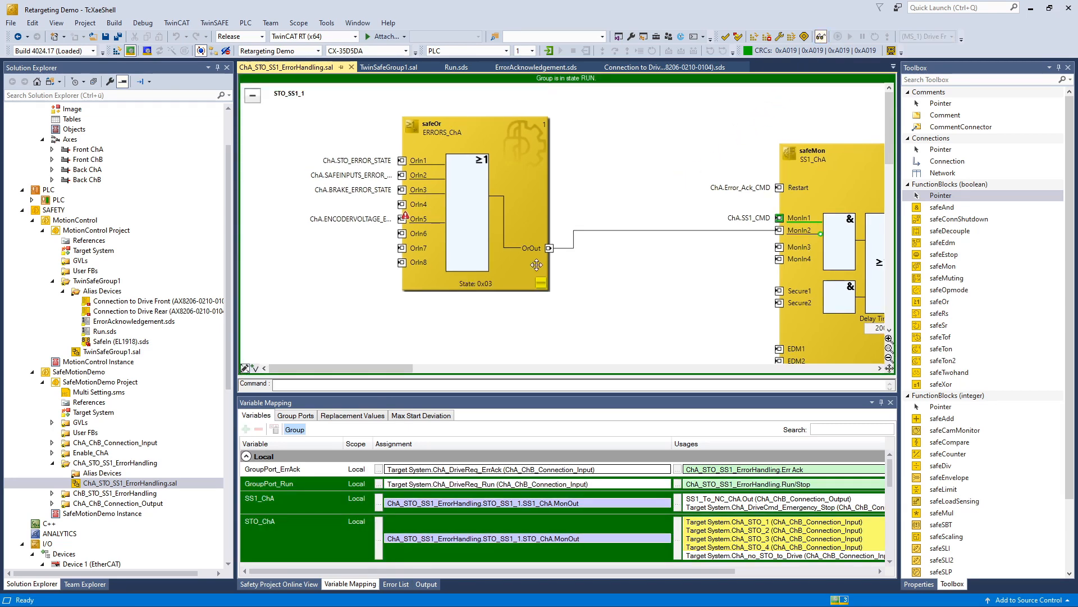
left_click_drag(390, 369, 536, 371)
scroll(674, 174, "down", 6)
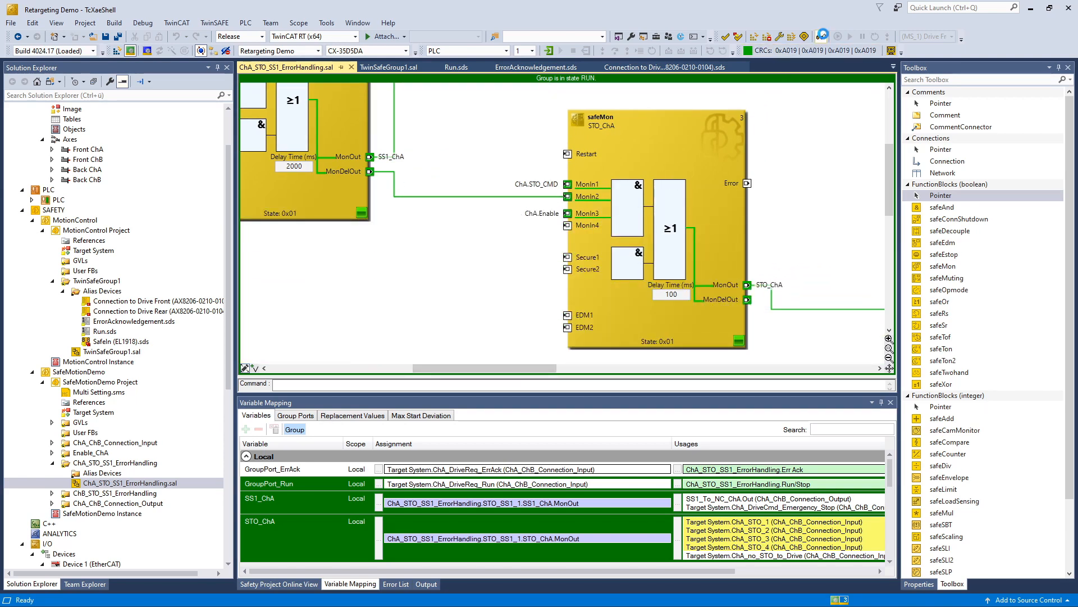
left_click(821, 36)
scroll(106, 306, "up", 2)
double_click(97, 213)
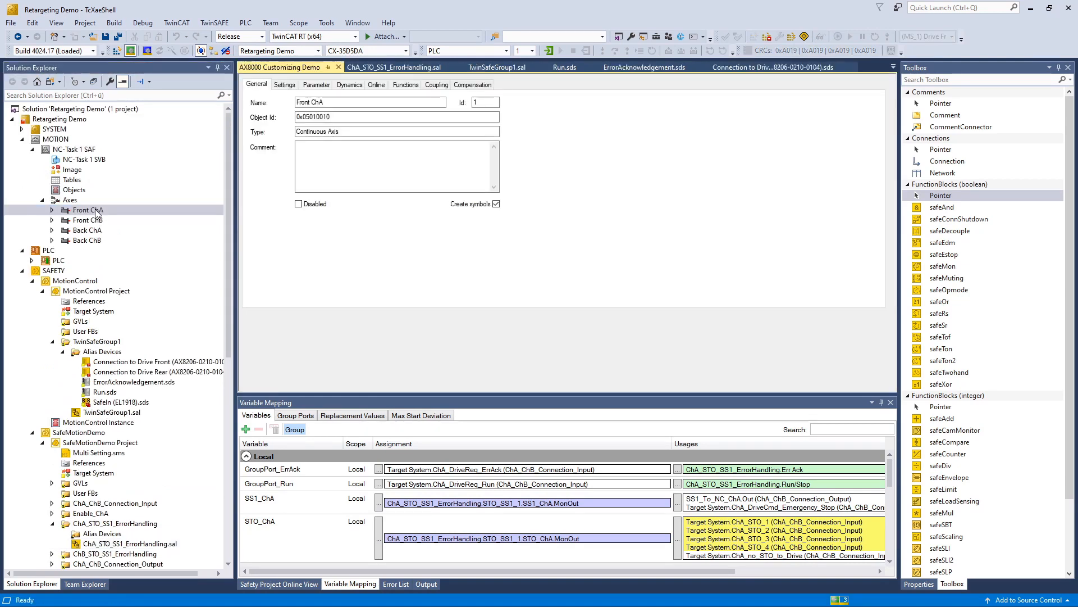
Step: From the Front ChA Online page, enable the axis fully at 100% override, then jog forward and backward
left_click(376, 85)
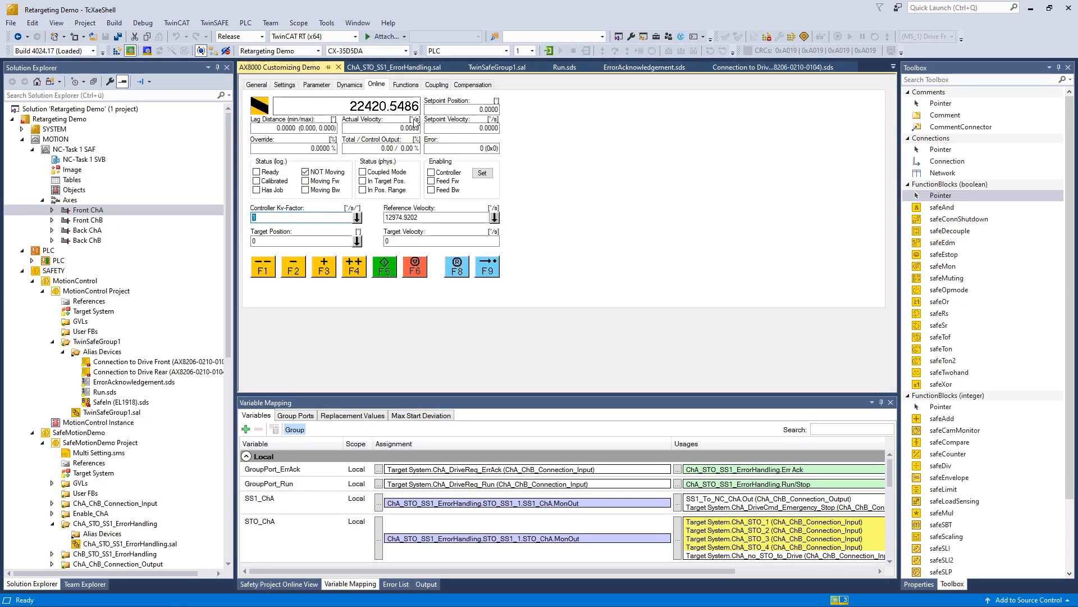
left_click(481, 174)
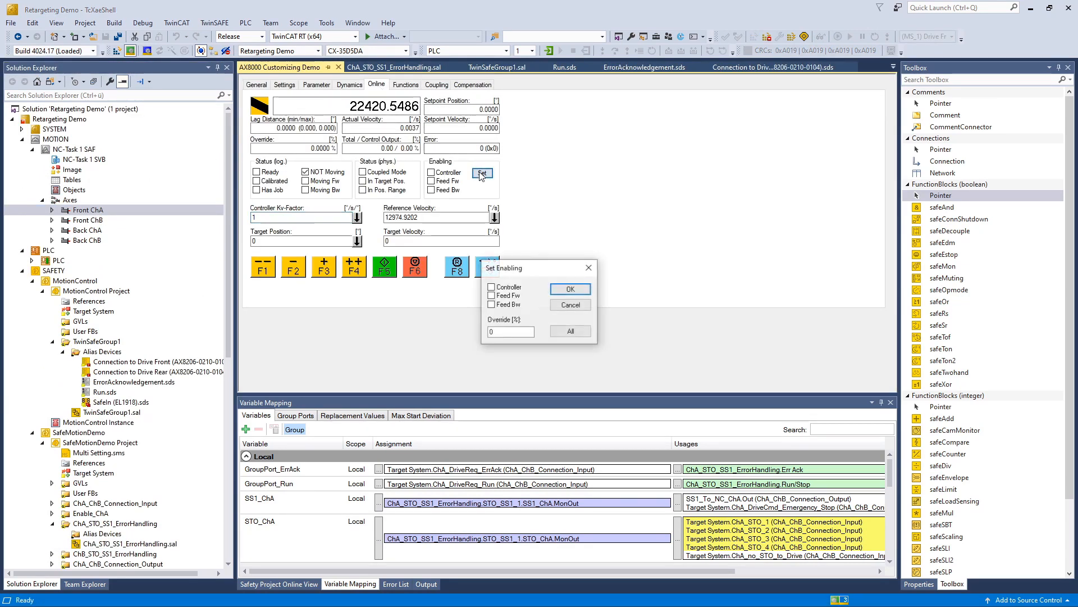
left_click(570, 331)
left_click(324, 269)
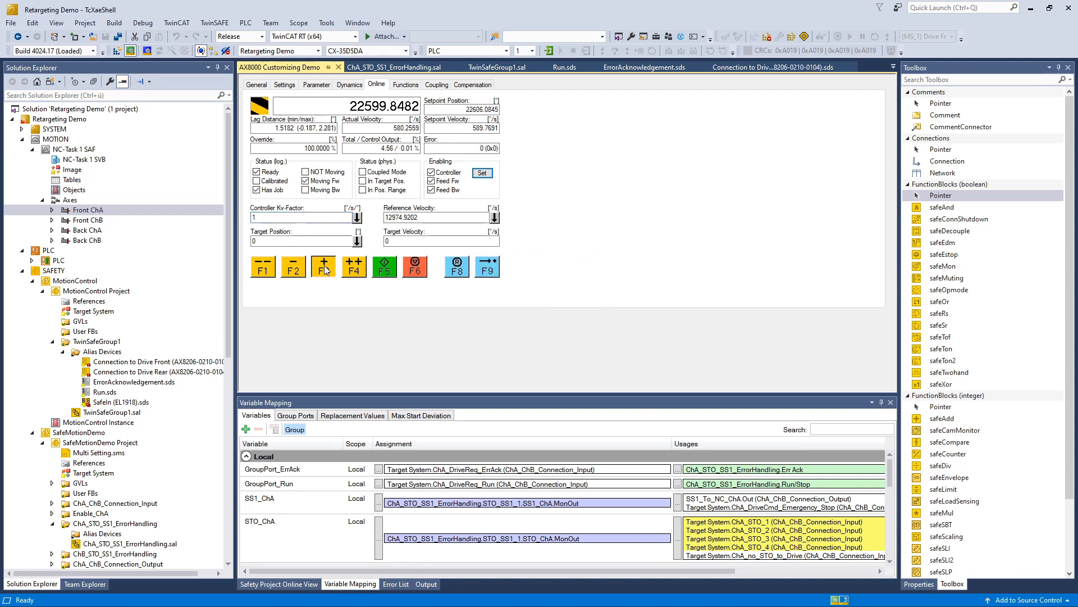
left_click(296, 269)
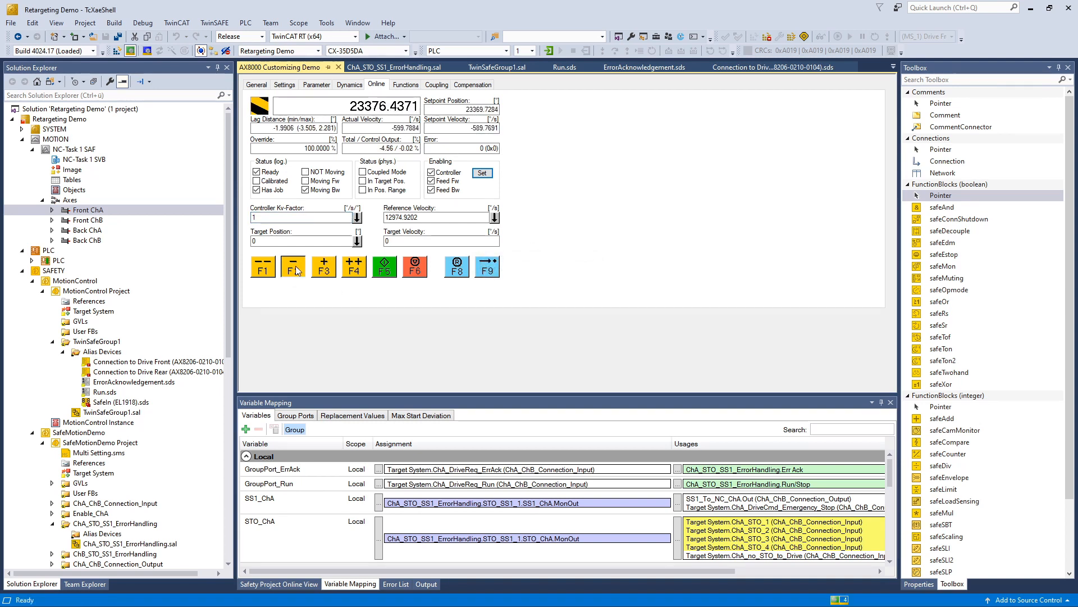